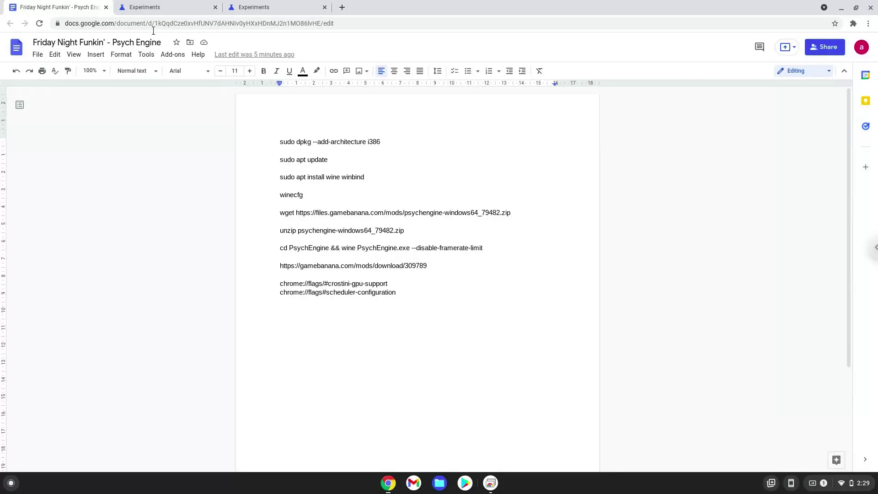
# Enable the Crostini GPU Support flag on the open chrome://flags page
pyautogui.click(162, 9)
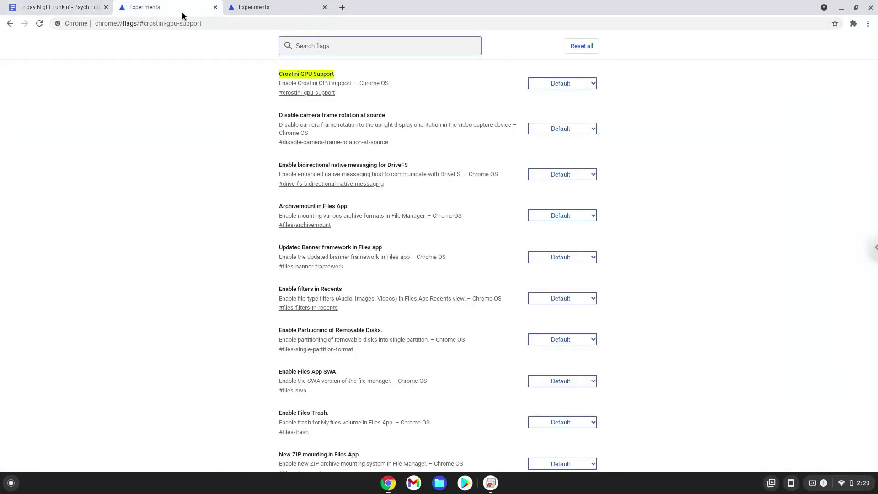
pyautogui.click(548, 82)
pyautogui.click(548, 115)
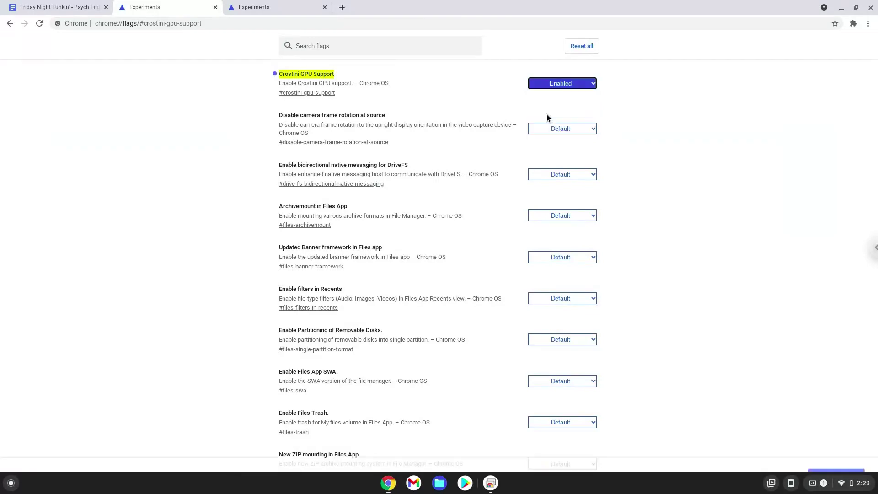
# Set the Scheduler Configuration flag to "Enables Hyper-Threading on relevant CPUs" and restart to apply the flag changes
pyautogui.click(303, 8)
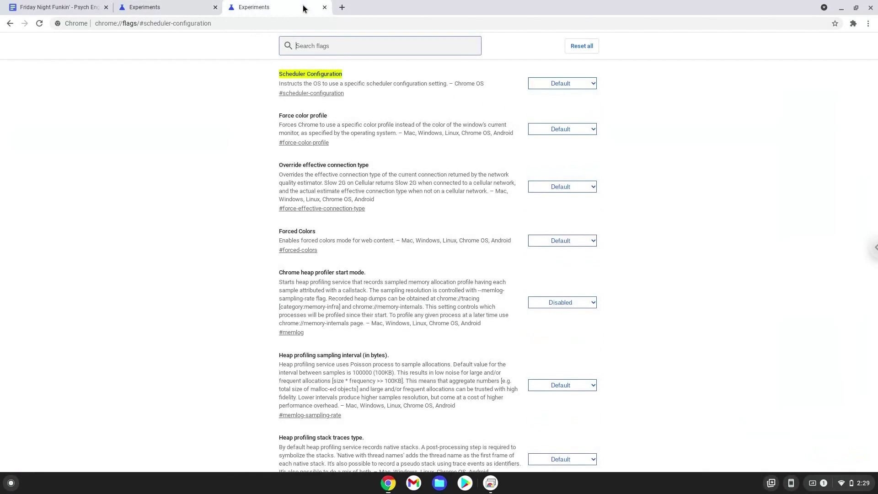
pyautogui.click(532, 82)
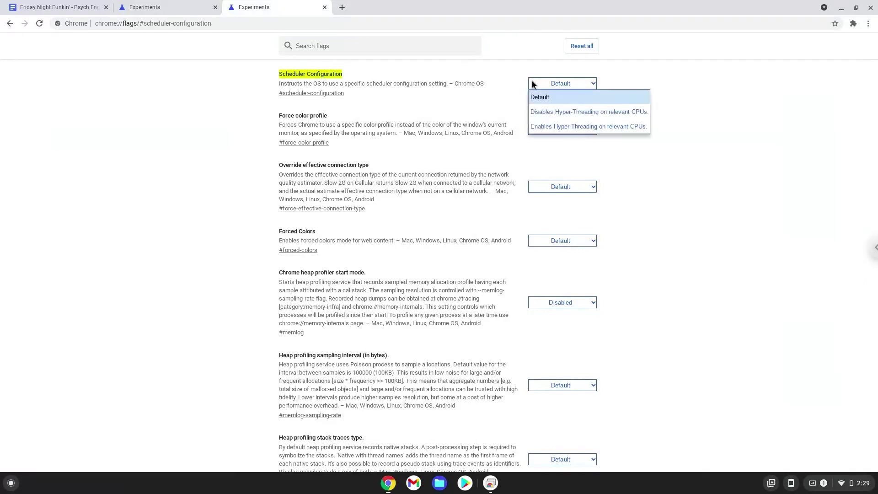
pyautogui.click(532, 127)
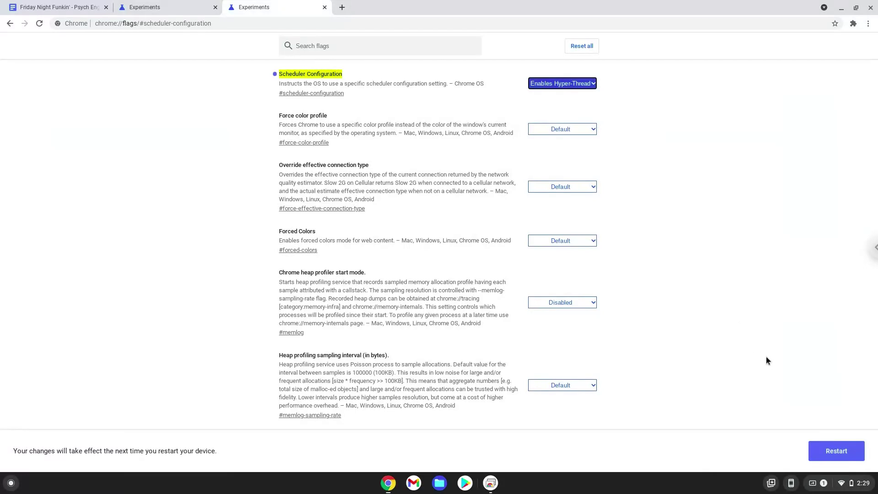
pyautogui.click(828, 455)
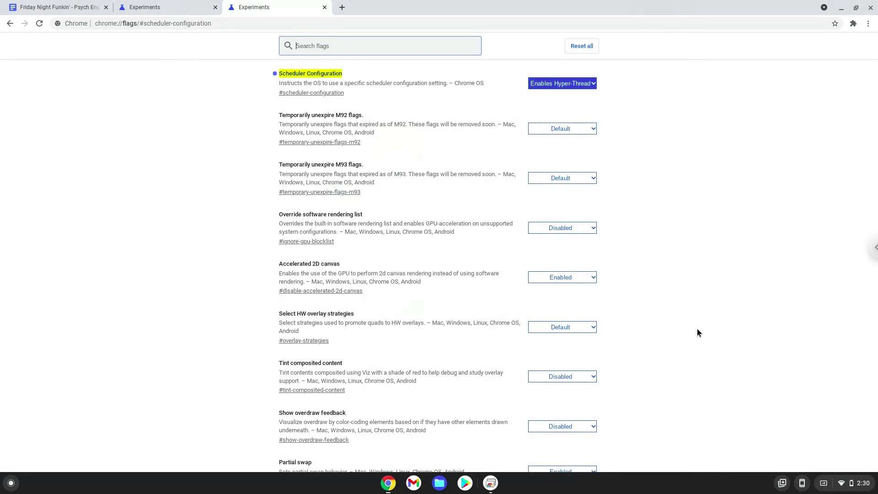
# Turn on and install the Linux development environment with the Chrome OS developer settings, closing the resulting terminal and the settings window
pyautogui.click(843, 484)
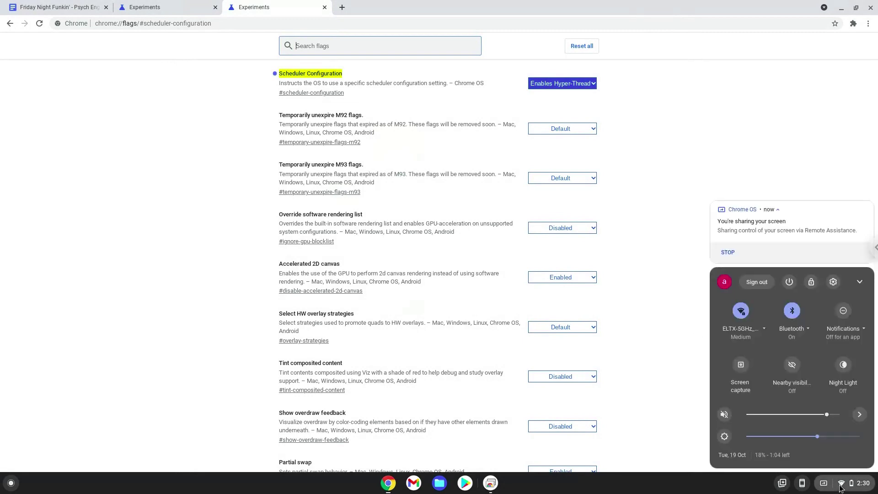
pyautogui.click(833, 280)
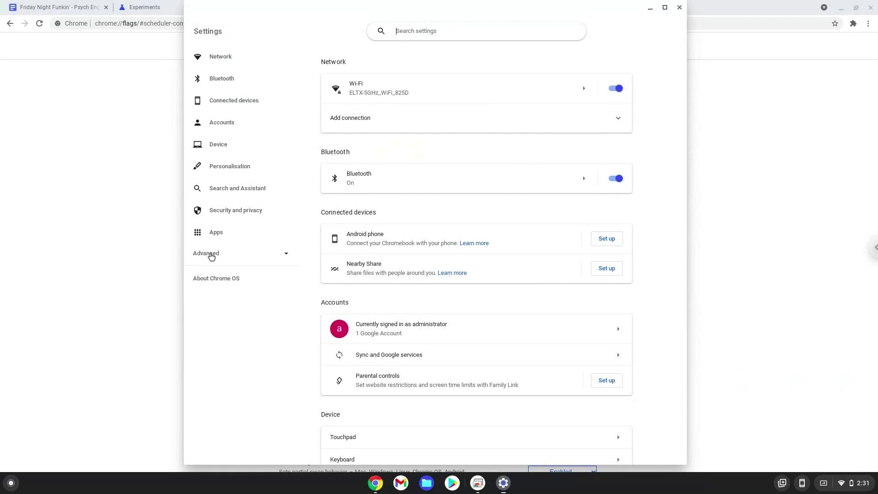
pyautogui.click(211, 256)
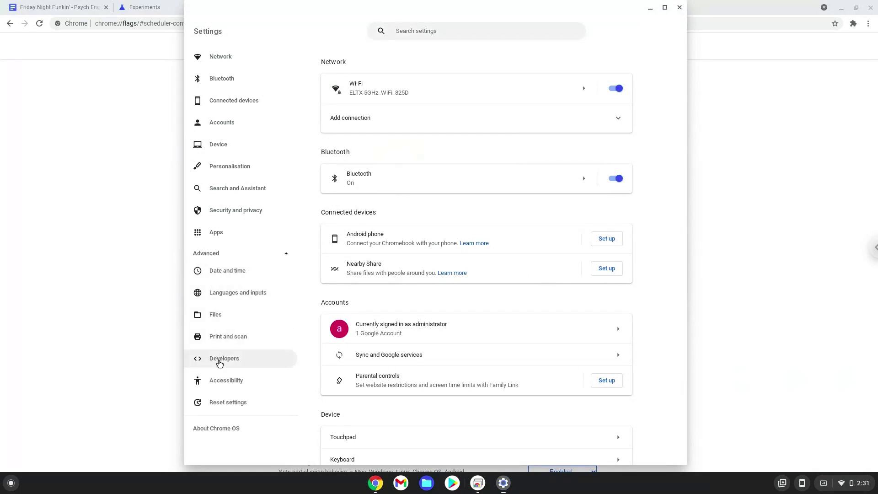
pyautogui.click(219, 364)
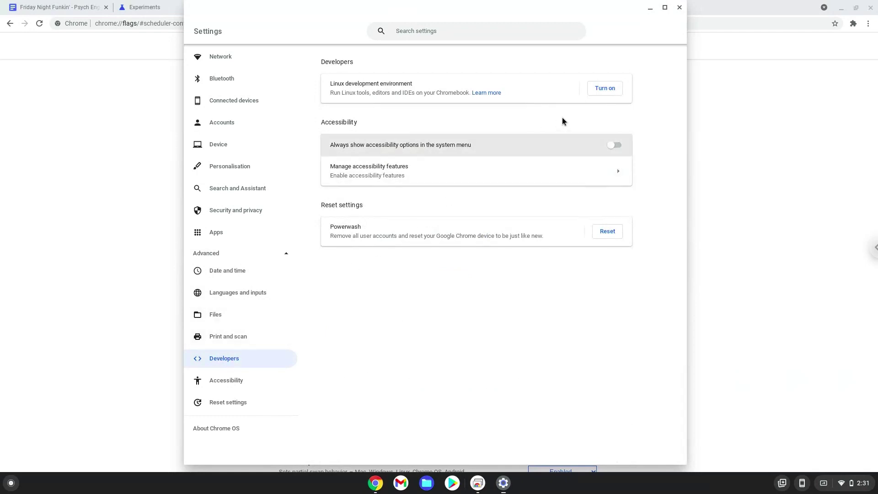
pyautogui.click(604, 89)
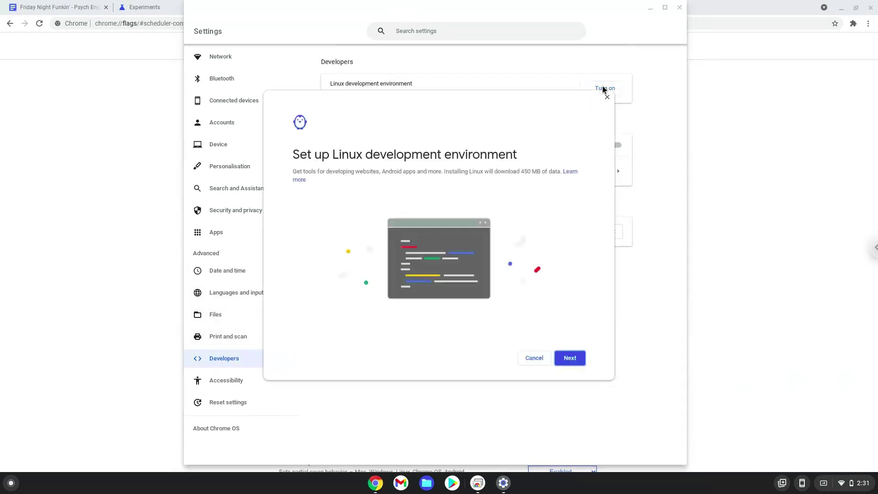
pyautogui.click(574, 361)
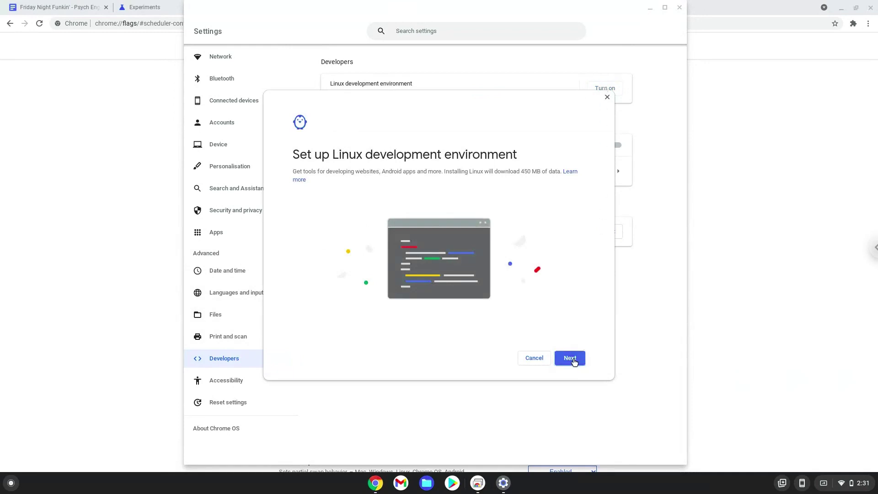
pyautogui.click(573, 359)
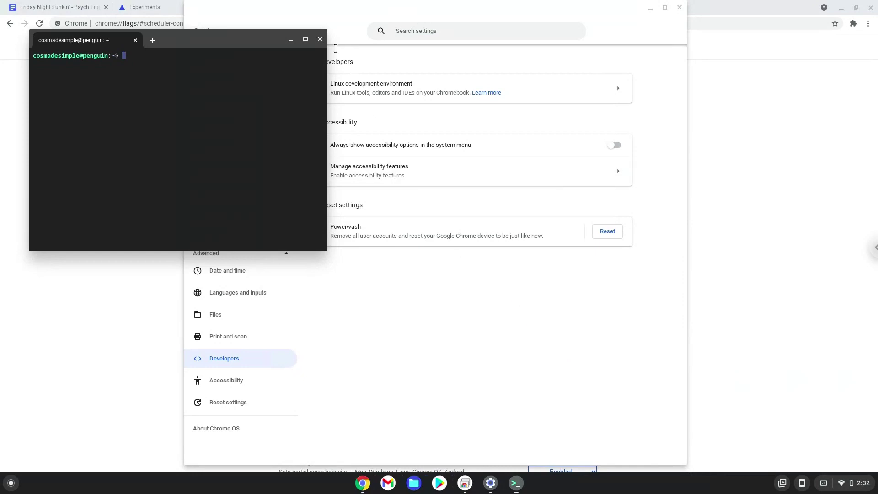
pyautogui.click(320, 40)
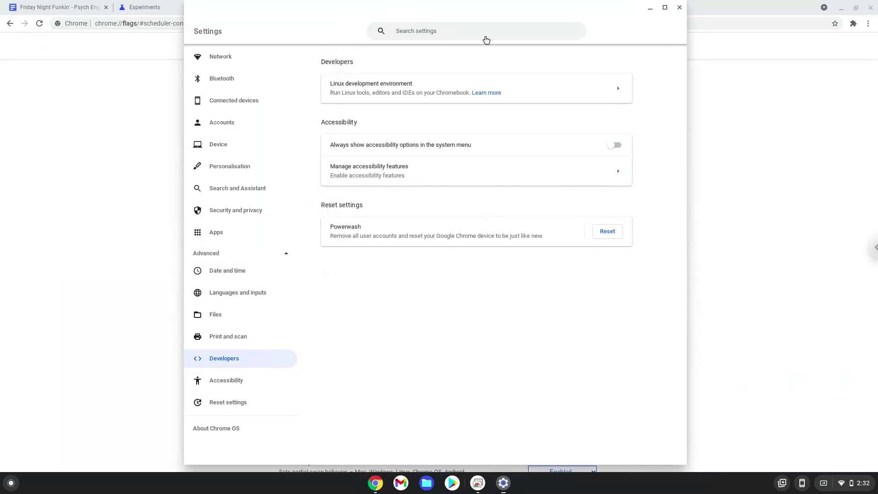
pyautogui.click(681, 8)
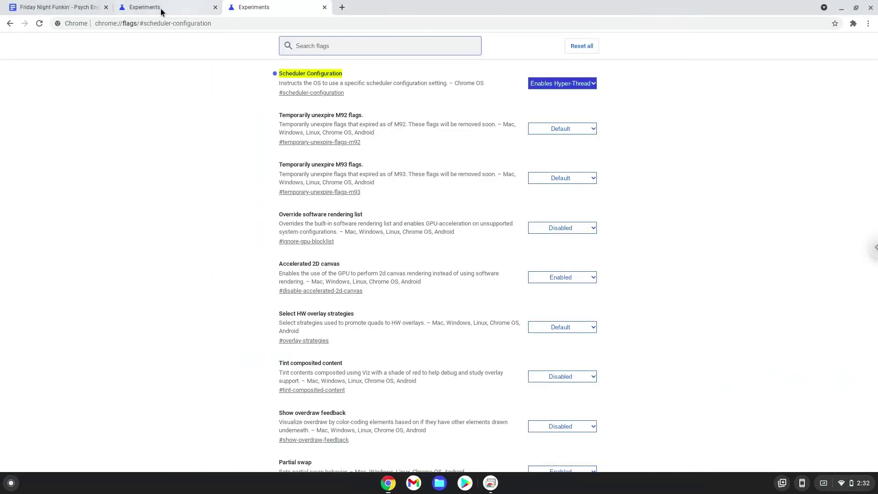
# Copy the command "sudo dpkg --add-architecture i386" from the Friday Night Funkin' - Psych Engine document
pyautogui.click(77, 10)
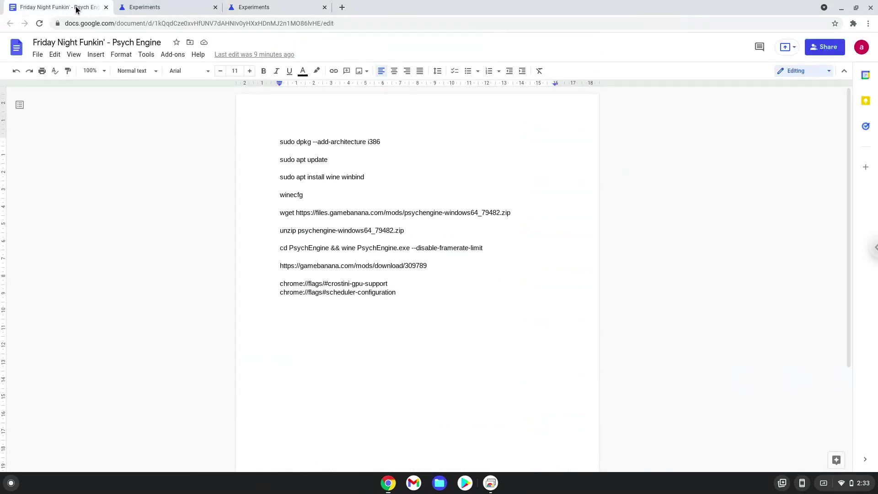
pyautogui.tripleClick(285, 142)
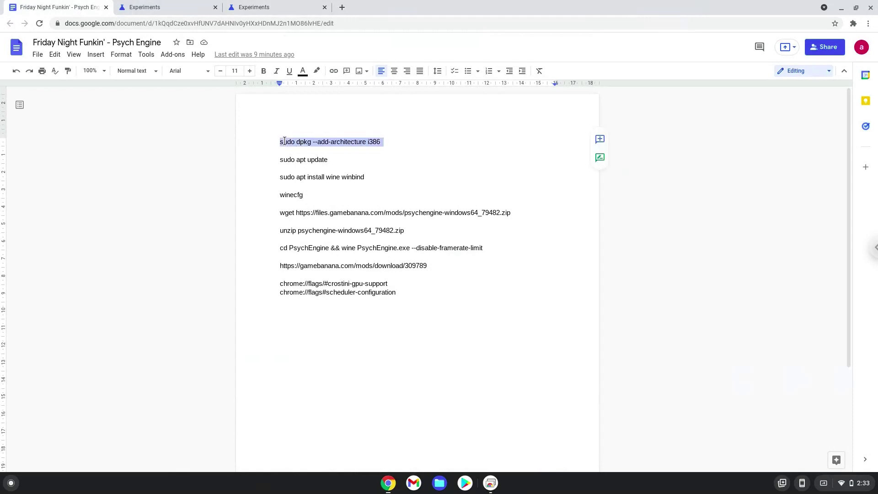
pyautogui.rightClick(284, 142)
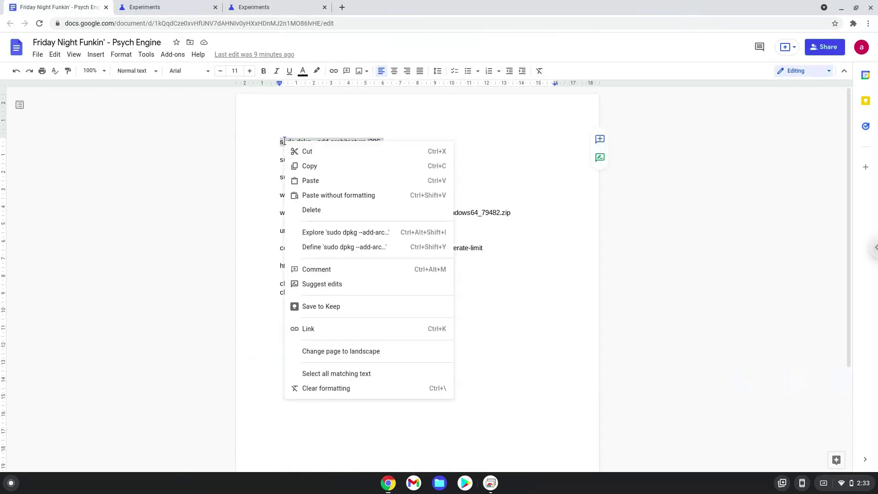
pyautogui.click(307, 165)
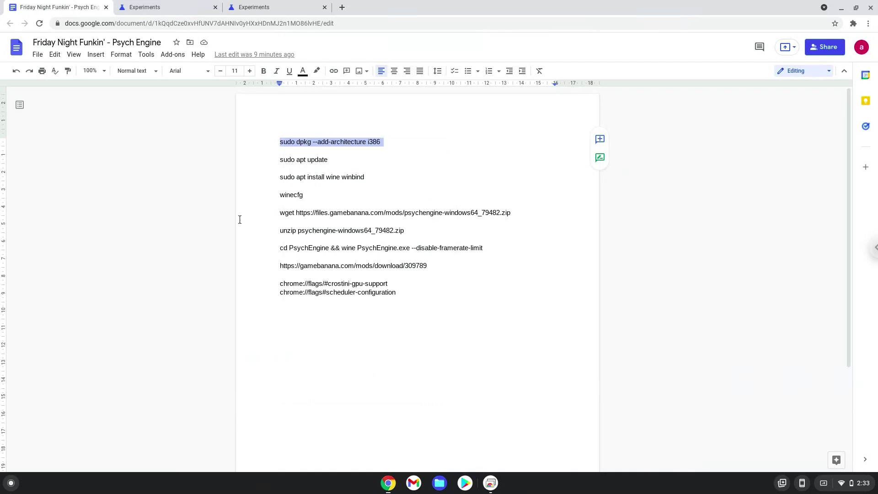
# Switch to a maximized Linux Terminal and run the copied "sudo dpkg --add-architecture i386" command
pyautogui.click(11, 483)
pyautogui.write('t')
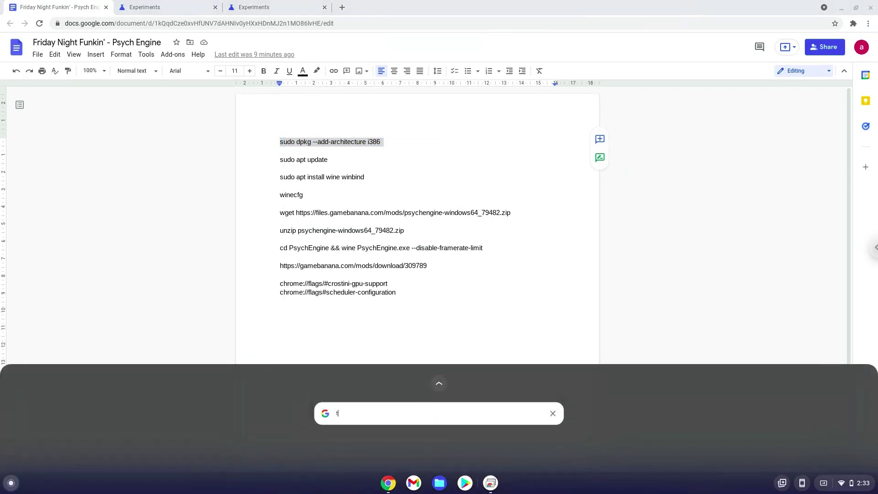
pyautogui.write('er')
pyautogui.click(314, 304)
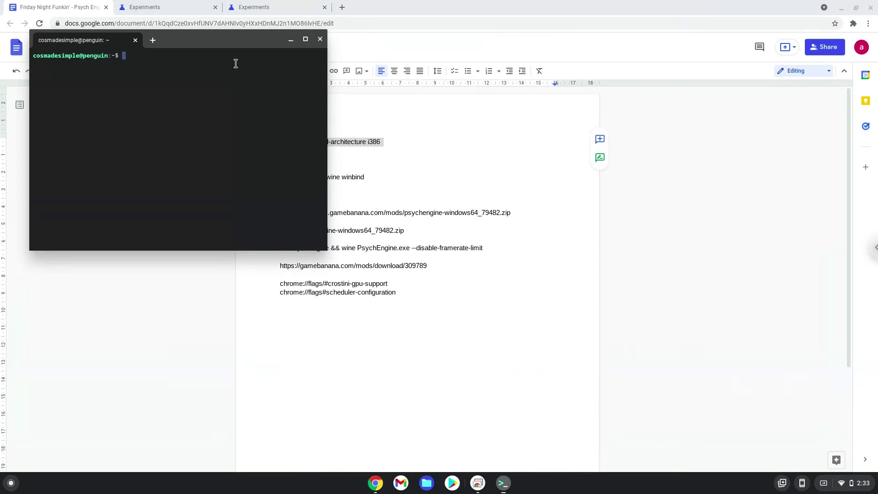
pyautogui.doubleClick(223, 41)
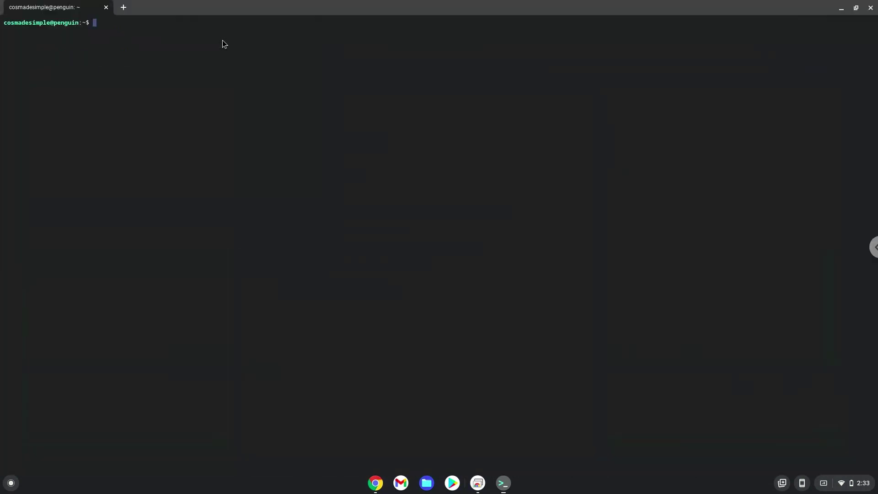
pyautogui.hotkey('ctrl', 'shift', 'v')
pyautogui.press('Return')
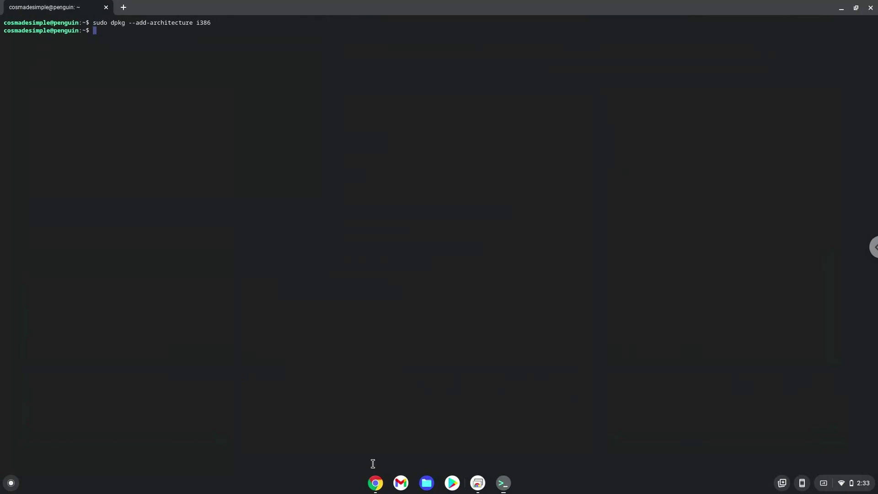
# Copy "sudo apt update" from the document in Chrome and run it in the Terminal
pyautogui.click(376, 484)
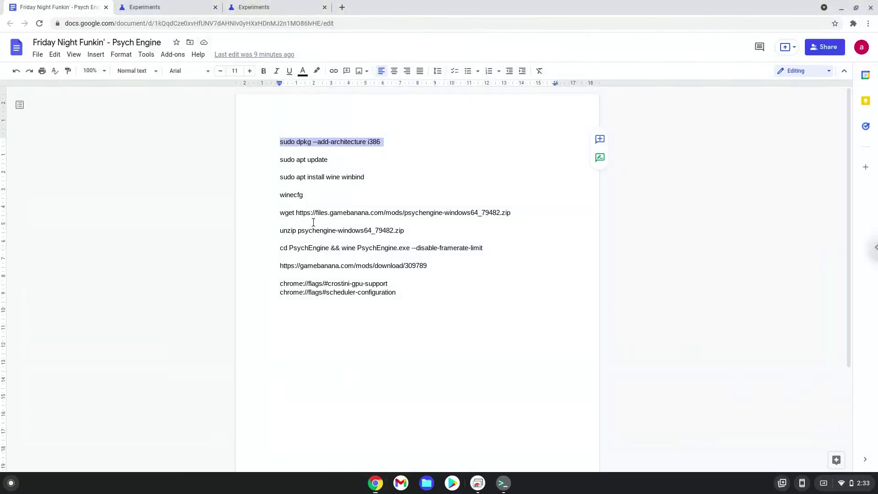
pyautogui.tripleClick(284, 159)
pyautogui.rightClick(284, 159)
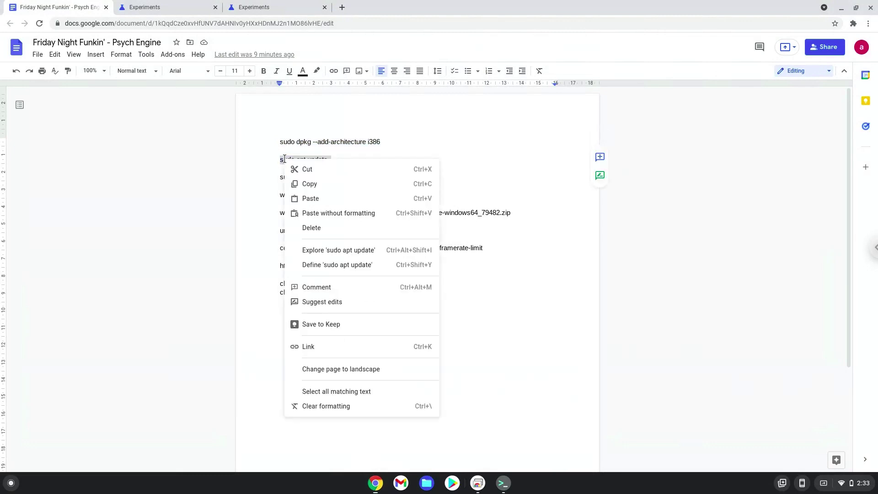
pyautogui.click(305, 185)
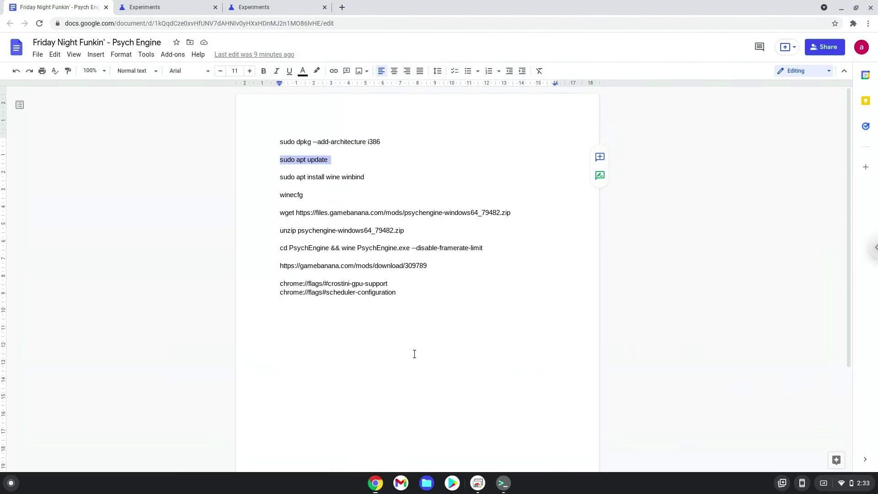
pyautogui.click(503, 483)
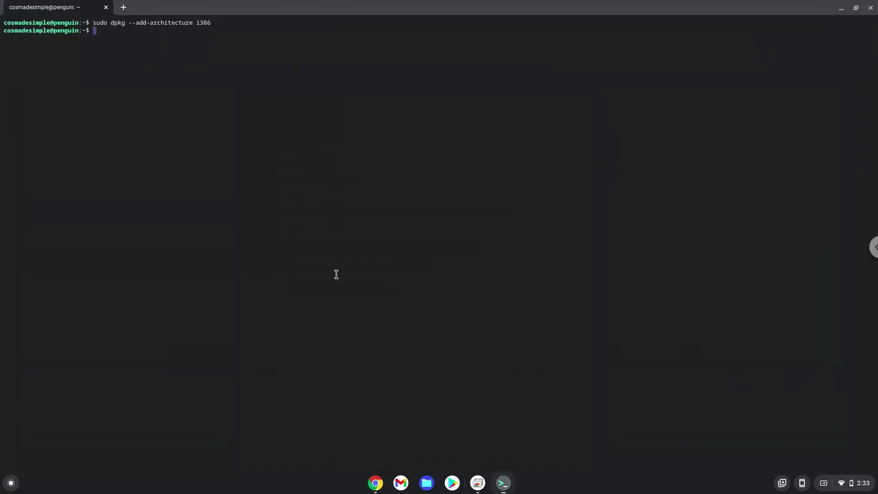
pyautogui.hotkey('ctrl', 'shift', 'v')
pyautogui.press('Return')
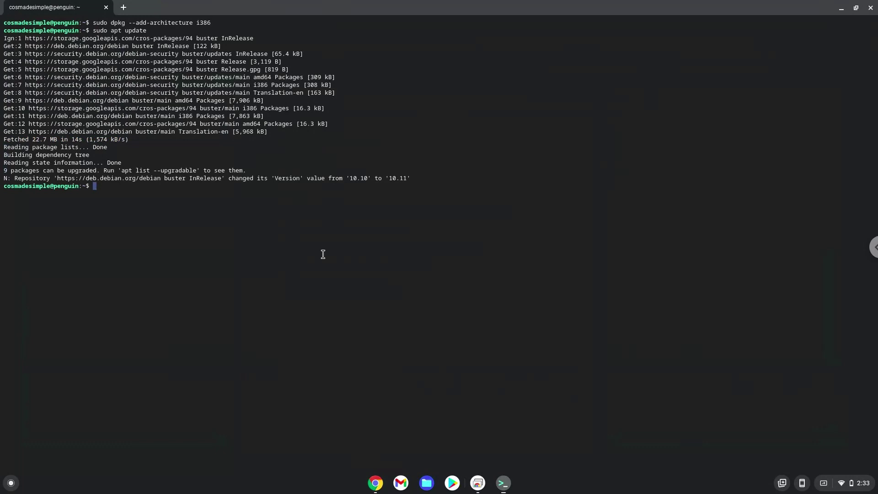
# Switch back to the document in Chrome and copy the command "sudo apt install wine winbind"
pyautogui.click(375, 484)
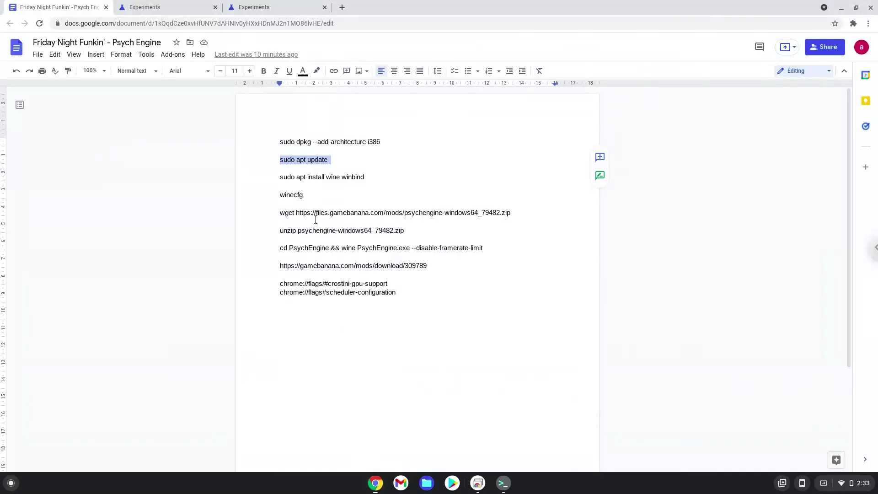
pyautogui.click(299, 178)
pyautogui.doubleClick(300, 177)
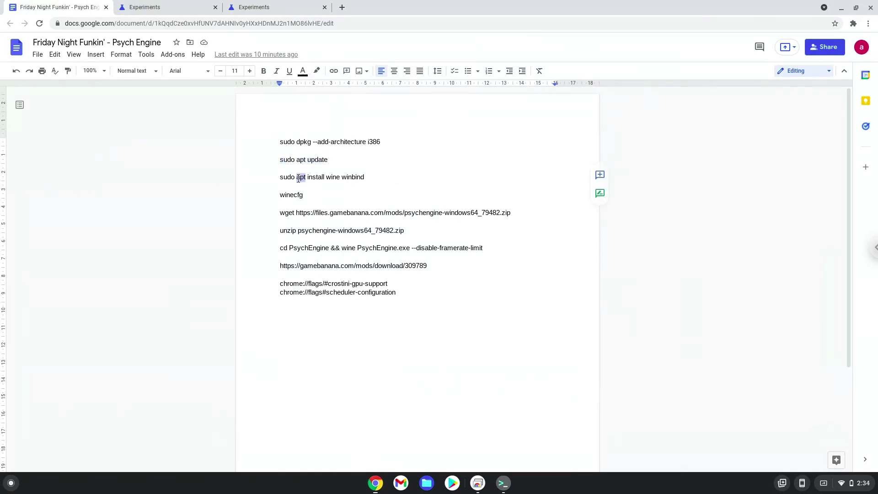
pyautogui.tripleClick(300, 177)
pyautogui.rightClick(299, 178)
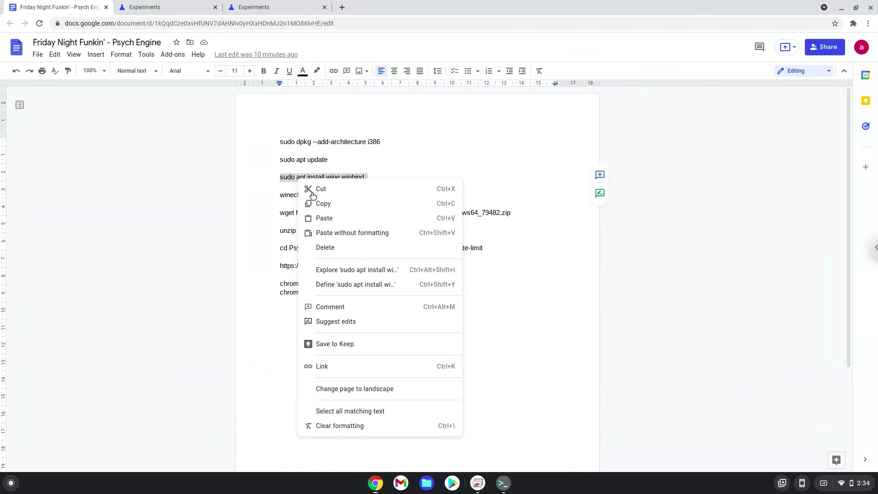
pyautogui.click(322, 204)
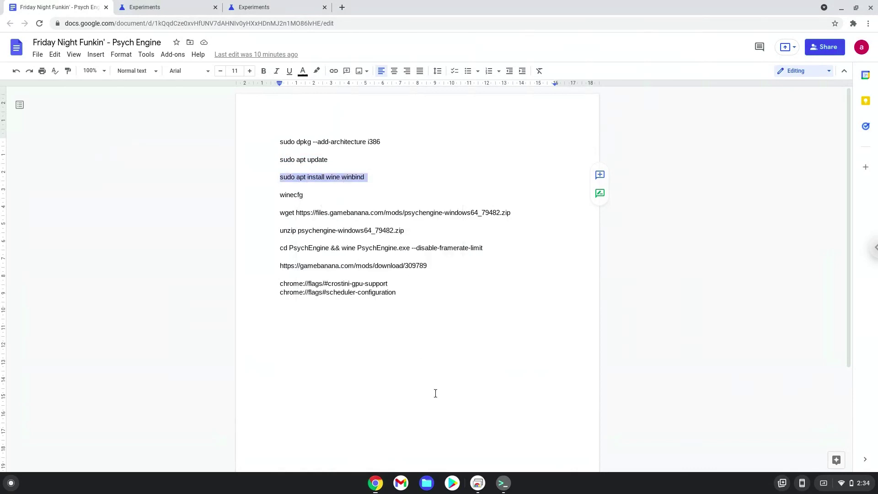
# Run "sudo apt install wine winbind" in the Terminal, accepting the installation and answering No to modifying smb.conf for WINS settings
pyautogui.click(503, 483)
pyautogui.hotkey('ctrl', 'shift', 'v')
pyautogui.press('Return')
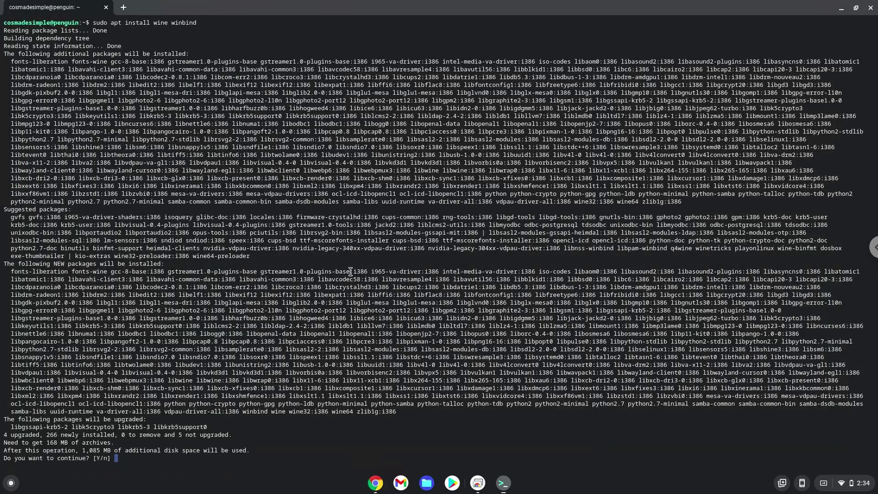
pyautogui.press('Return')
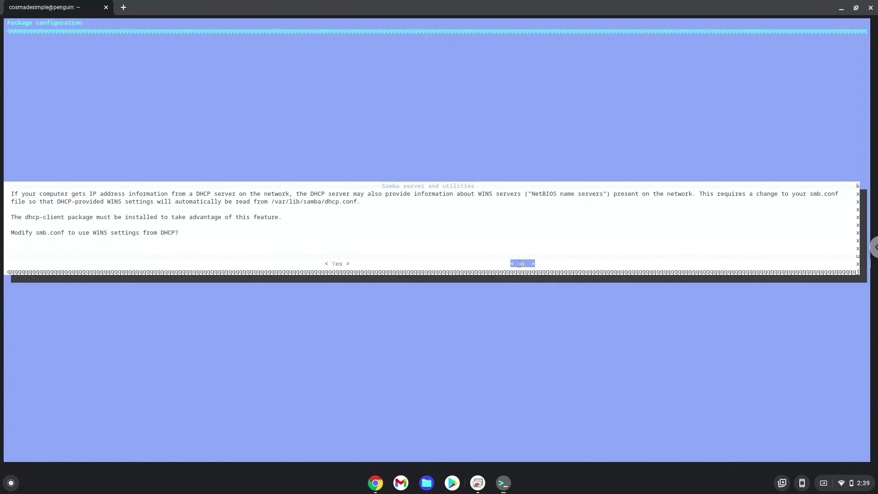
pyautogui.press('Return')
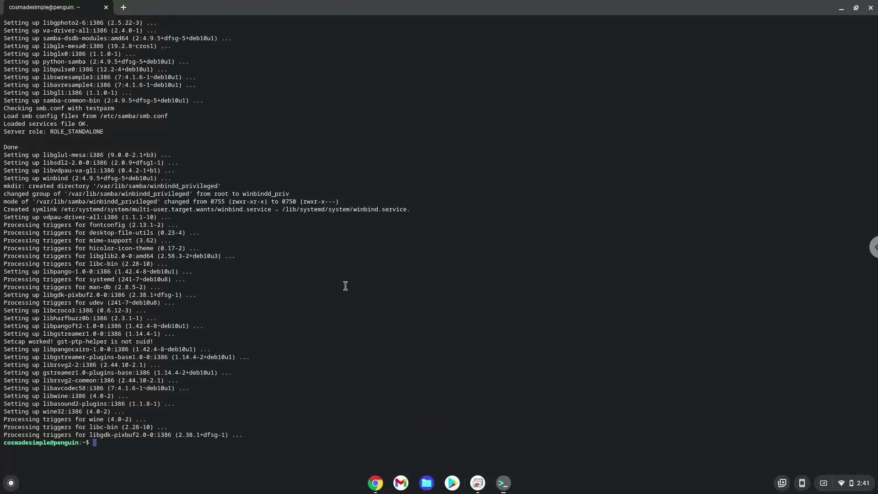
# Copy "winecfg" from the document in Chrome, run it in the Terminal, and close the Wine configuration window without changes
pyautogui.click(376, 483)
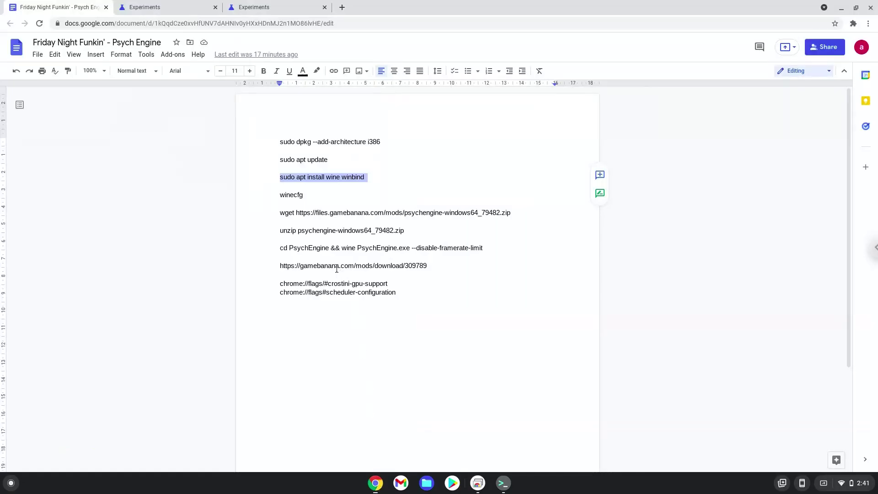
pyautogui.tripleClick(288, 194)
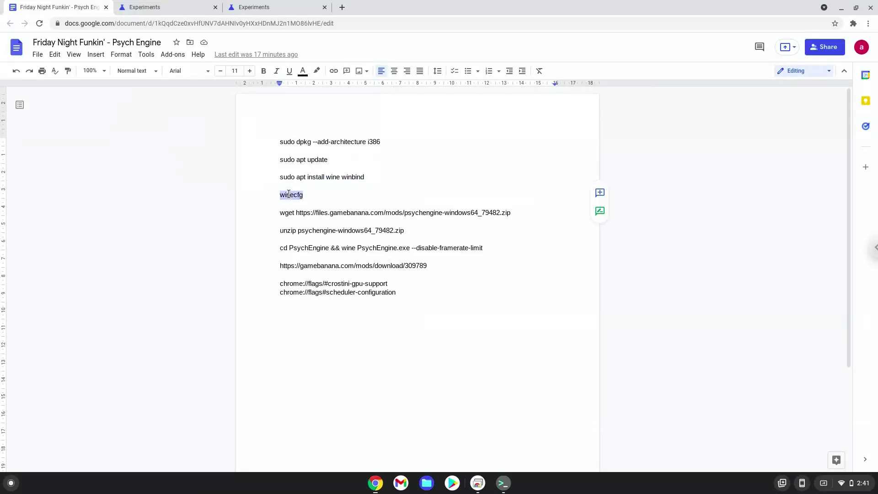
pyautogui.rightClick(289, 194)
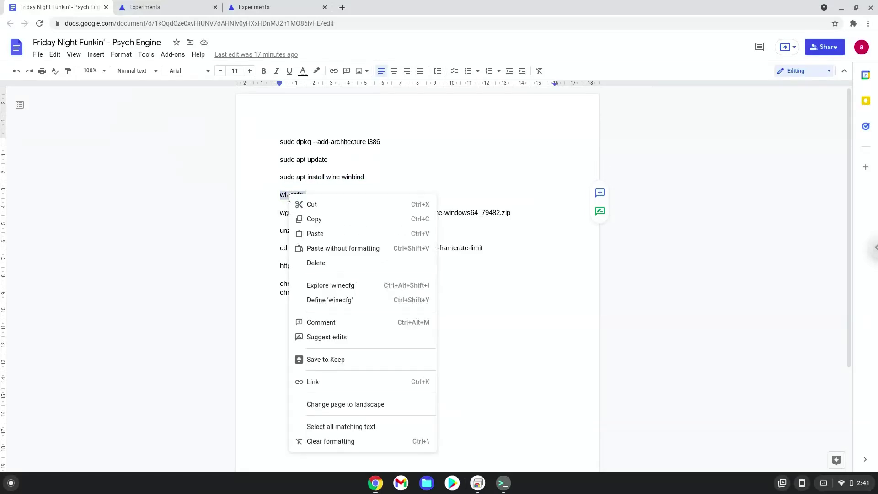
pyautogui.click(308, 220)
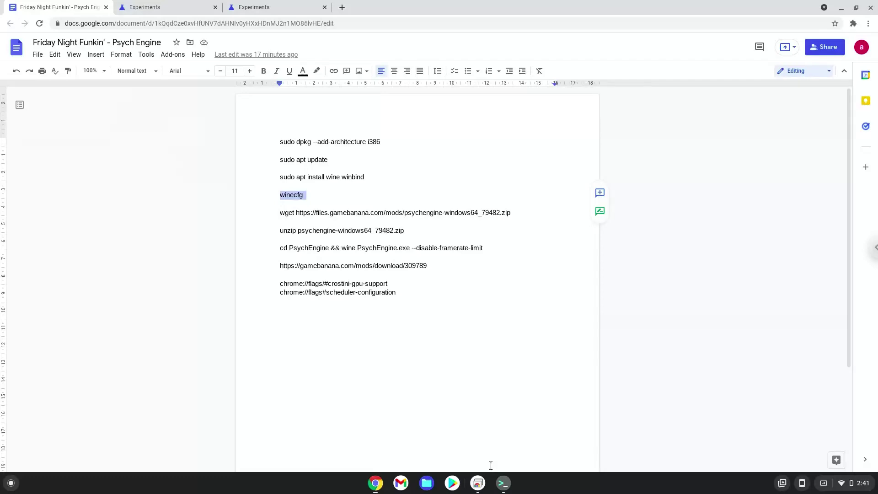
pyautogui.click(500, 485)
pyautogui.hotkey('ctrl', 'shift', 'v')
pyautogui.press('Return')
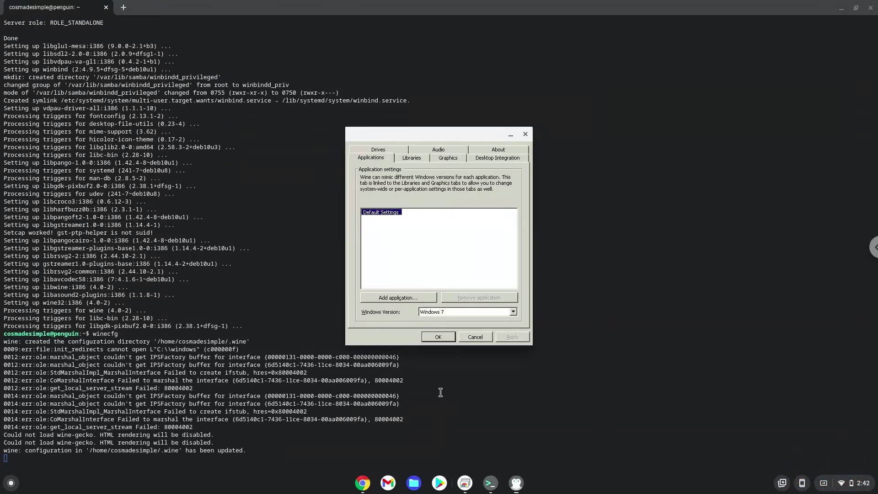
pyautogui.click(525, 134)
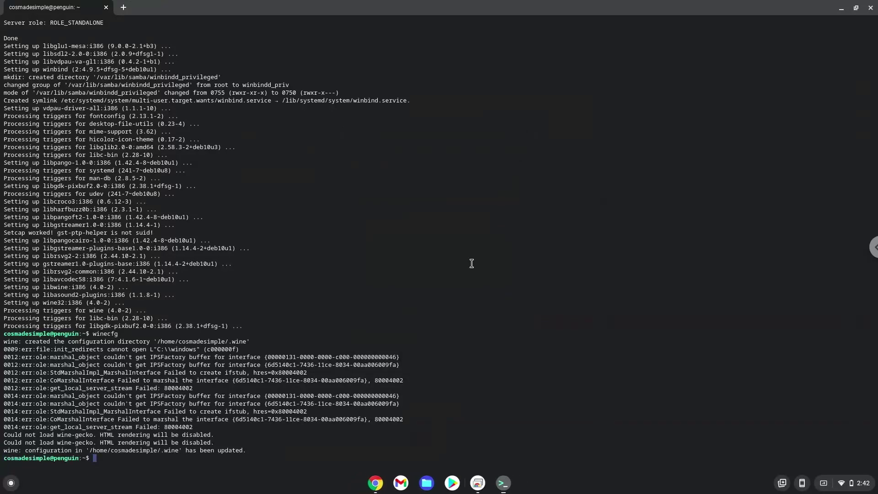
pyautogui.click(376, 483)
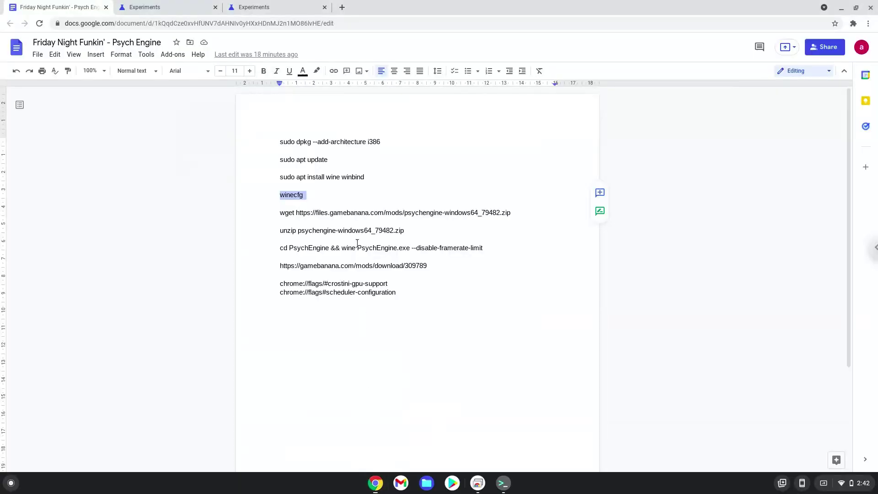
pyautogui.tripleClick(356, 212)
pyautogui.rightClick(356, 213)
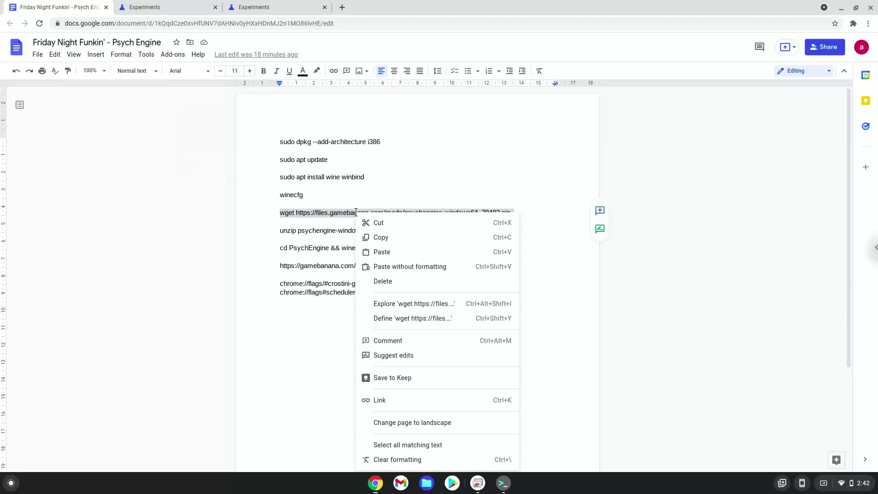
pyautogui.click(380, 238)
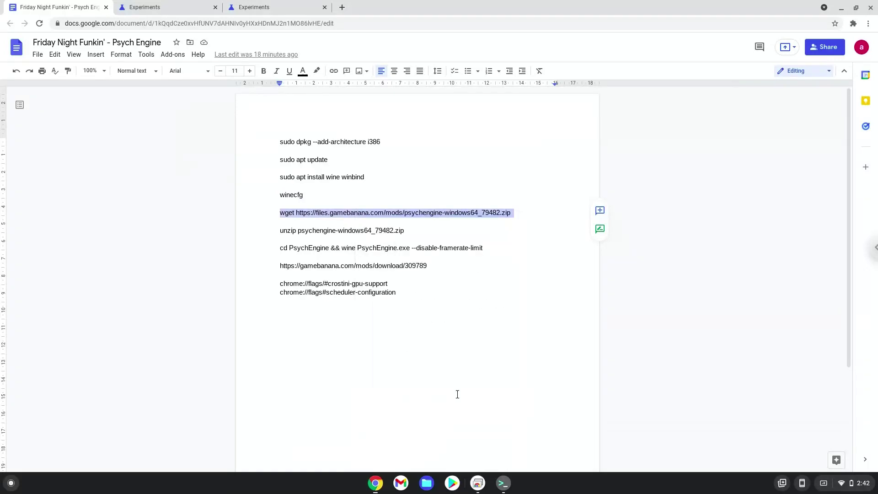
pyautogui.click(502, 485)
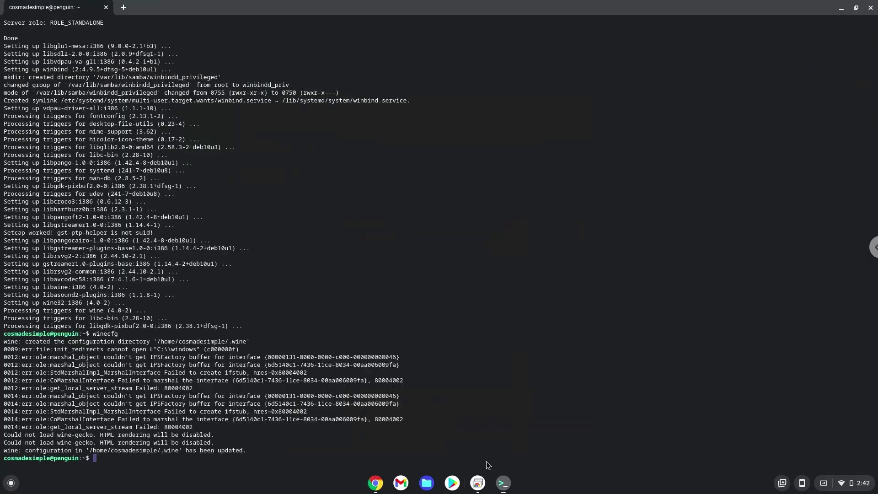
pyautogui.hotkey('ctrl', 'shift', 'v')
pyautogui.press('Return')
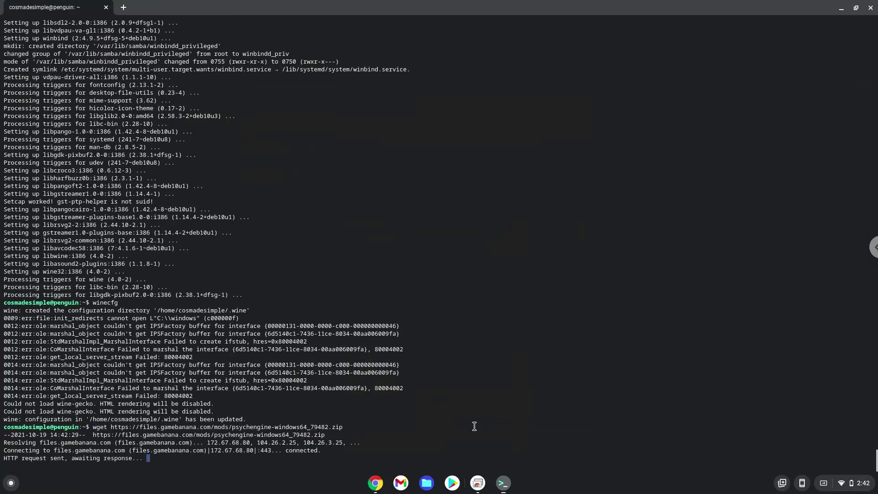
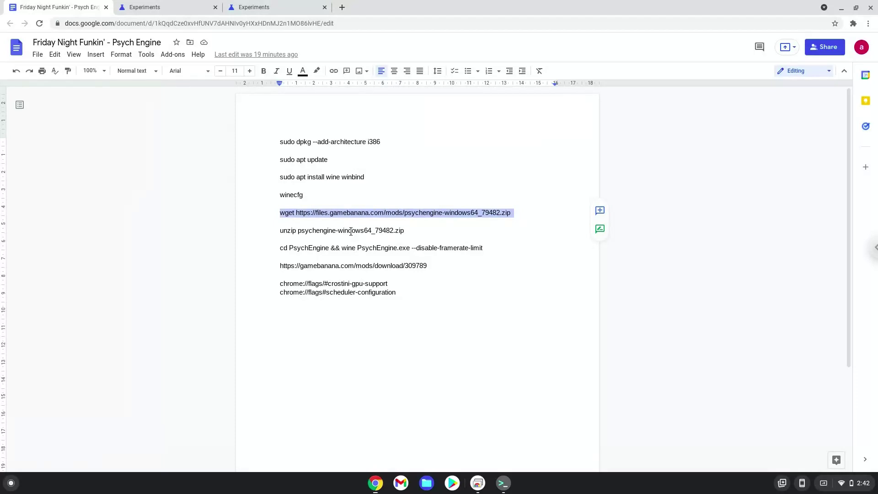
# Copy "unzip psychengine-windows64_79482.zip" from the document, run it in the Terminal, and close the Terminal once extraction is complete
pyautogui.tripleClick(350, 231)
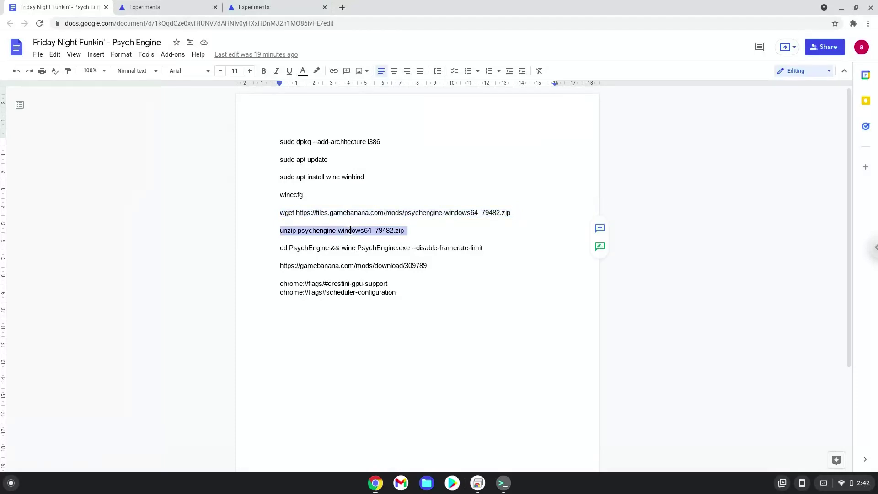
pyautogui.rightClick(350, 230)
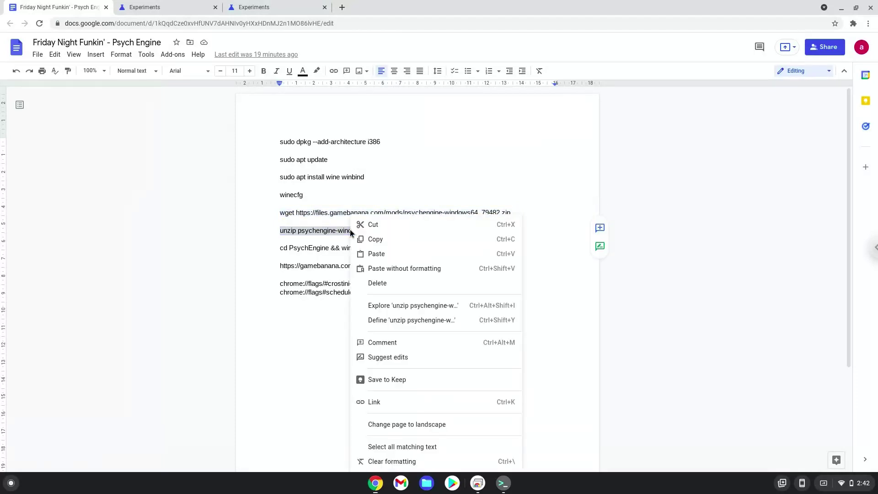
pyautogui.click(373, 239)
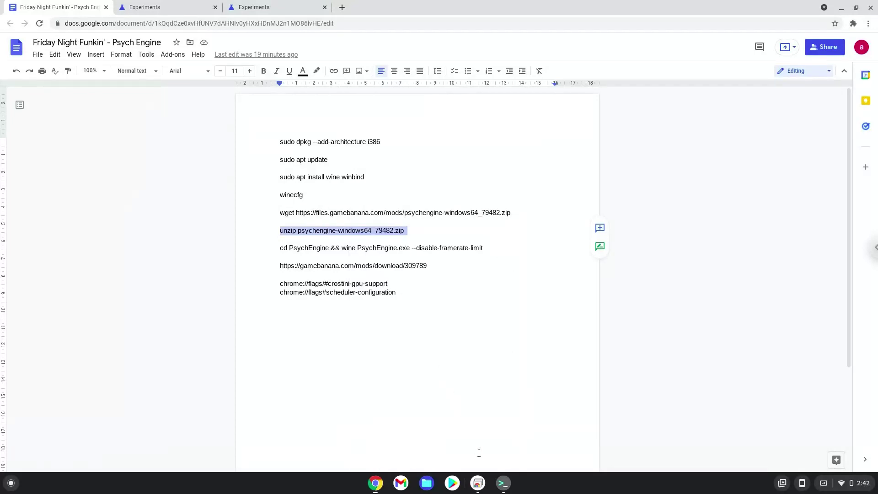
pyautogui.click(504, 485)
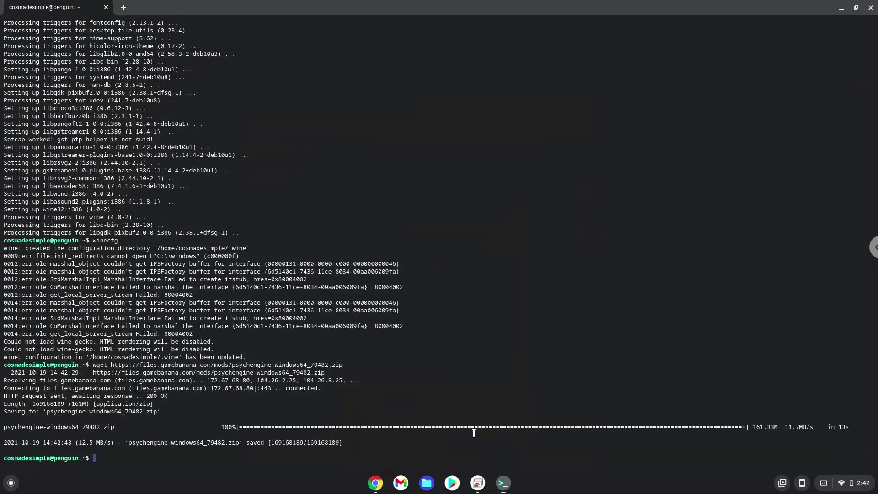
pyautogui.hotkey('ctrl', 'shift', 'v')
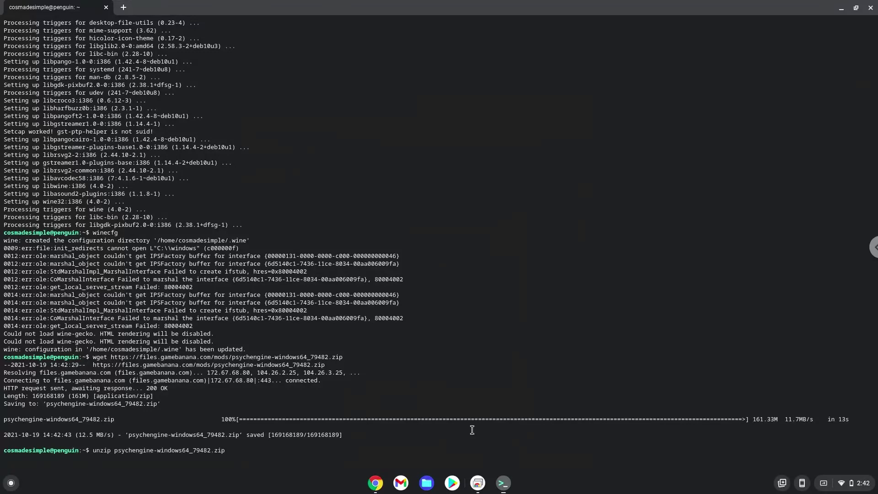
pyautogui.press('Return')
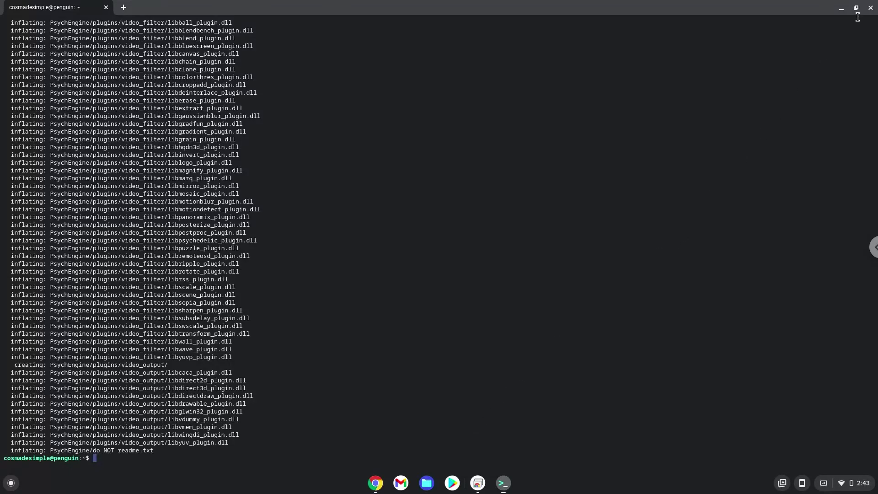
pyautogui.click(871, 8)
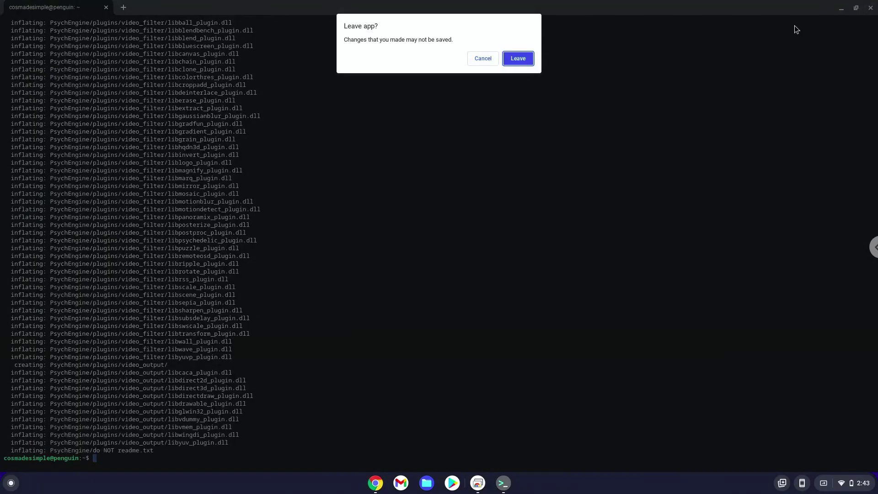
pyautogui.click(519, 59)
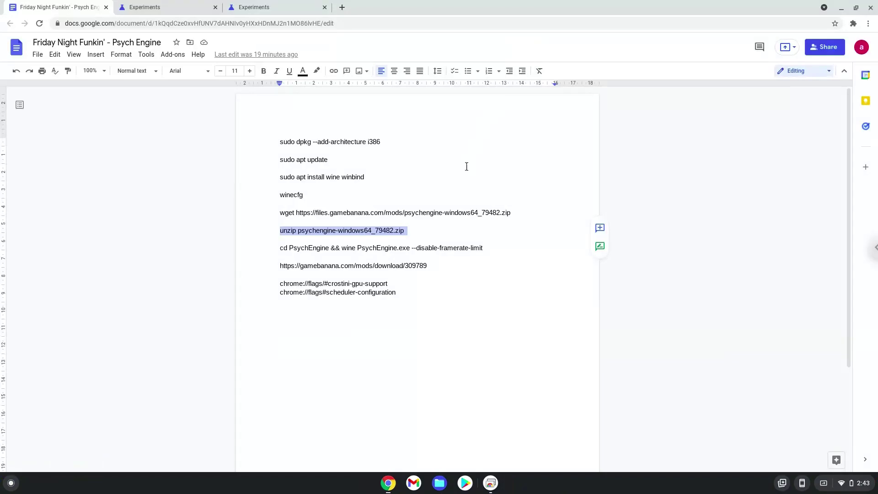
# Copy "cd PsychEngine && wine PsychEngine.exe --disable-framerate-limit" from the document and run it in a newly opened Terminal
pyautogui.doubleClick(451, 247)
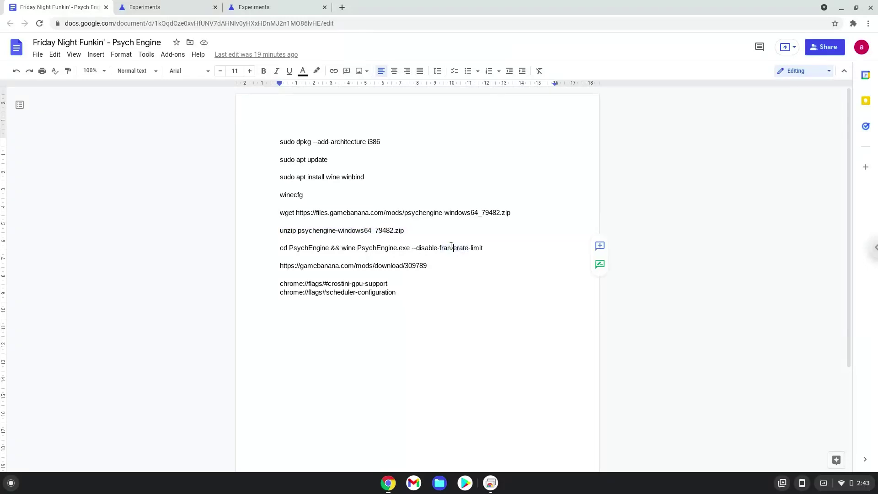
pyautogui.tripleClick(450, 247)
pyautogui.rightClick(451, 247)
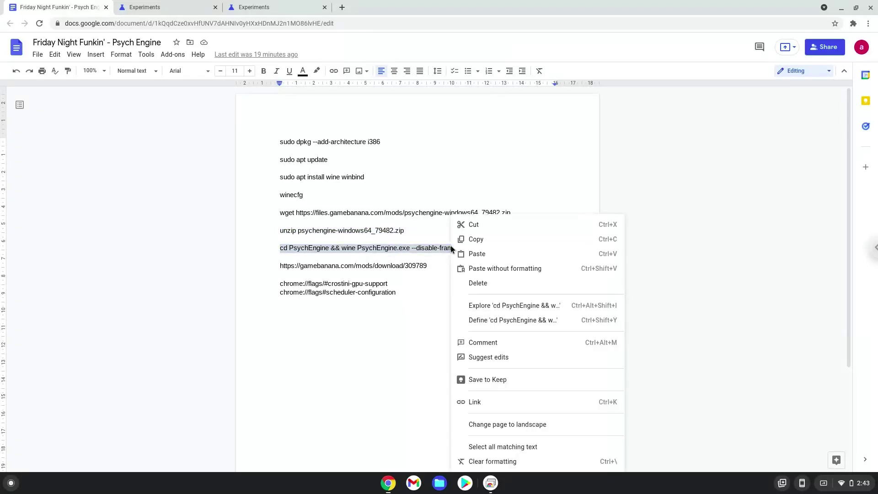
pyautogui.click(476, 237)
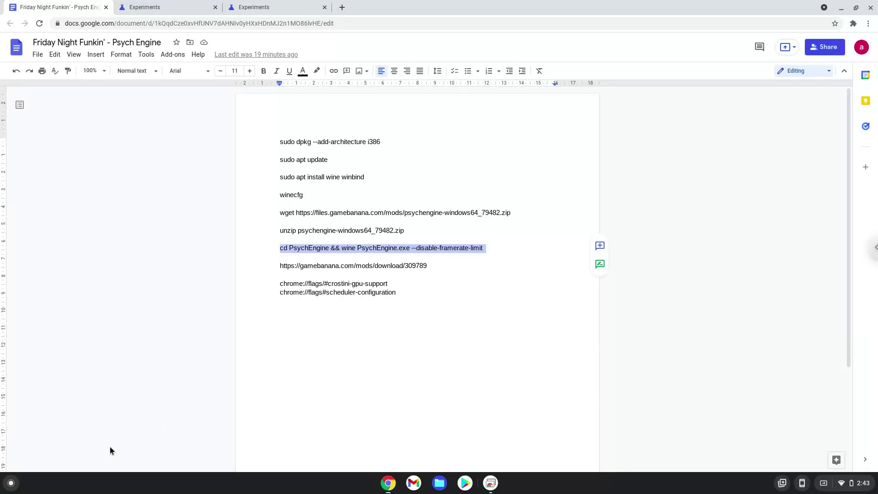
pyautogui.click(4, 491)
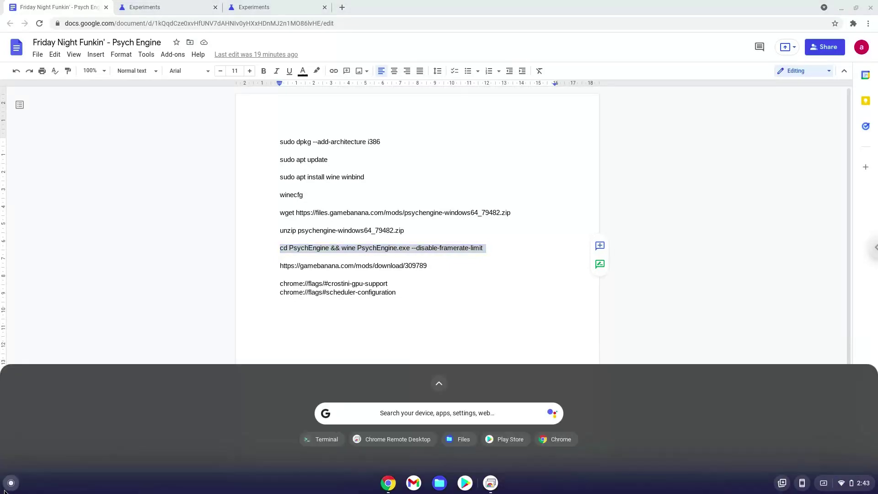
pyautogui.write('ter')
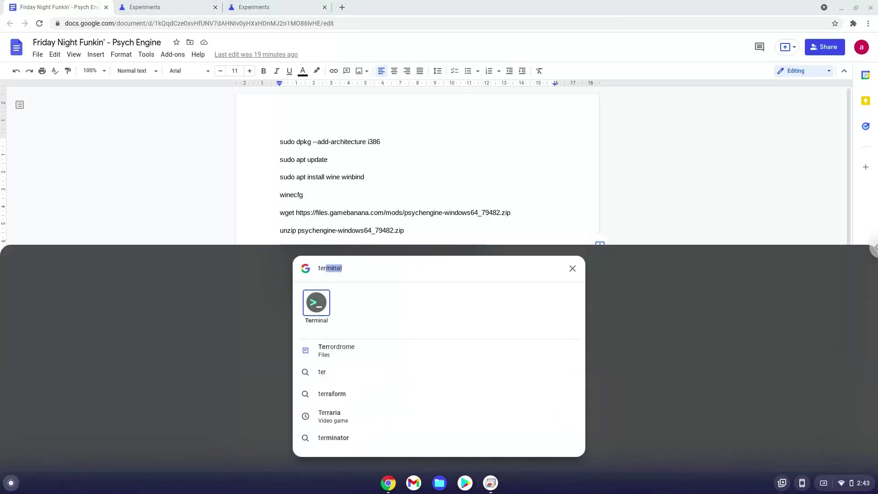
pyautogui.click(316, 302)
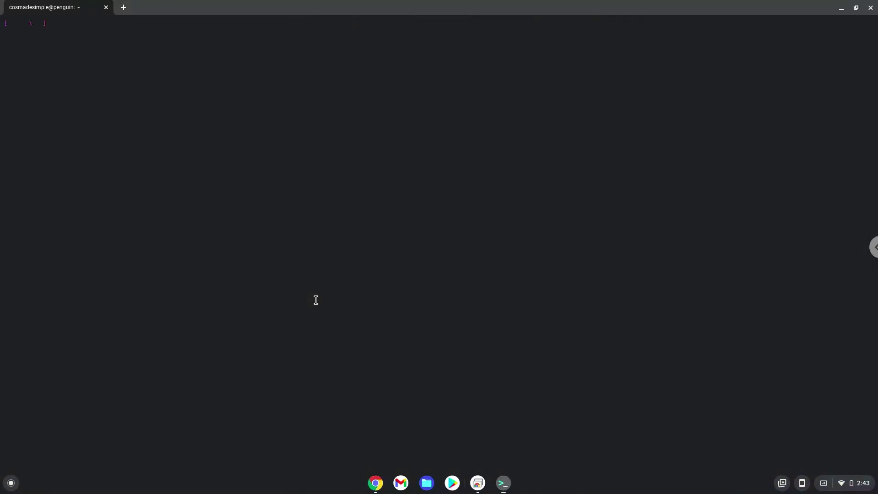
pyautogui.hotkey('ctrl', 'shift', 'v')
pyautogui.press('Return')
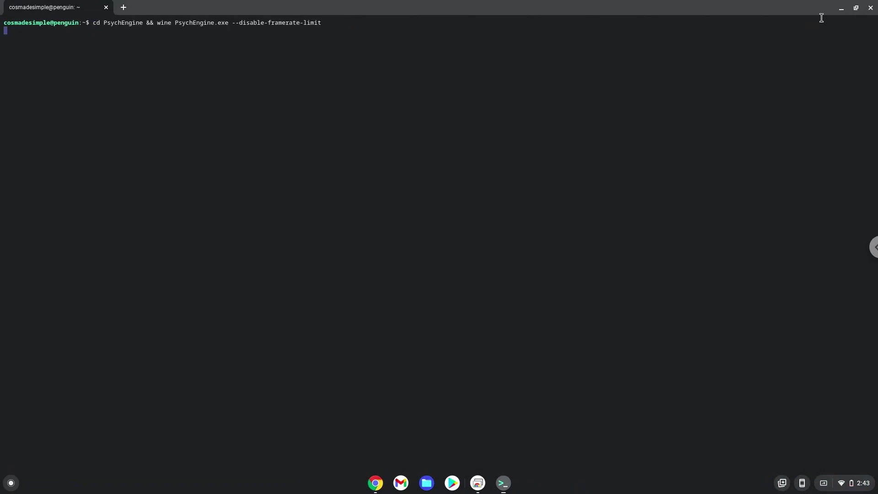
# Clear the desktop by minimizing the Terminal and closing Chrome, and maximize the Psych Engine game window
pyautogui.click(843, 9)
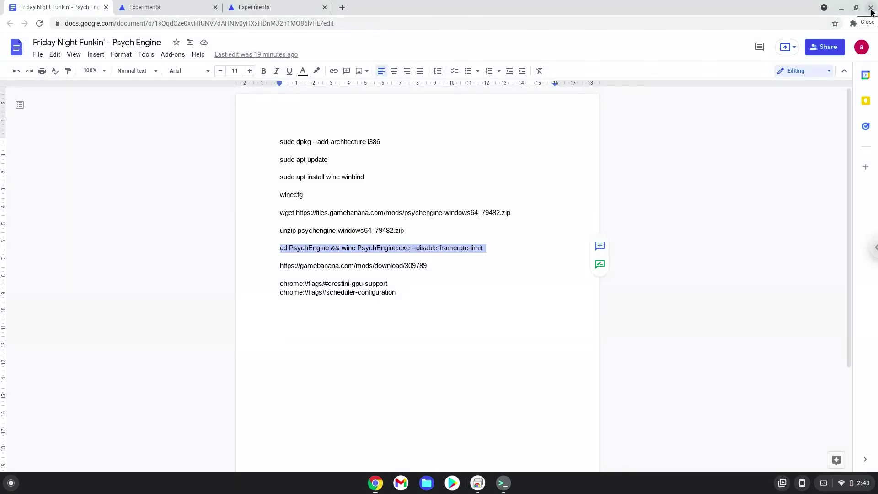
pyautogui.click(871, 11)
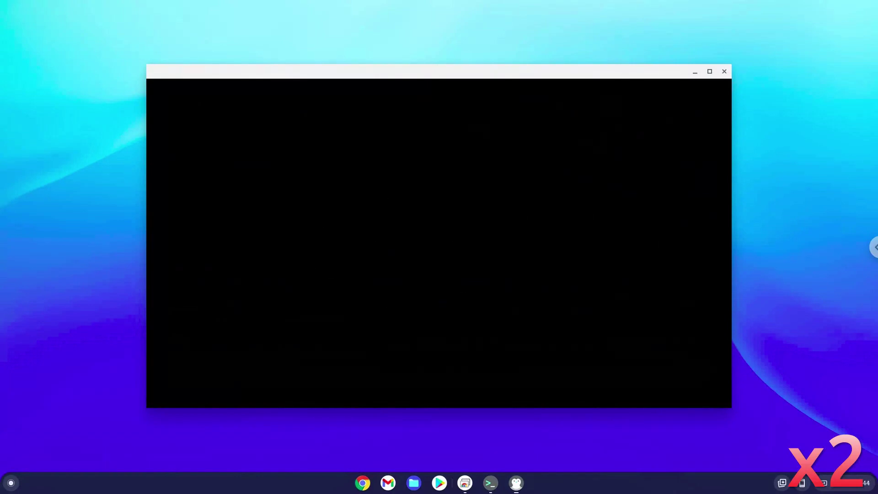
pyautogui.press('Return')
pyautogui.click(710, 71)
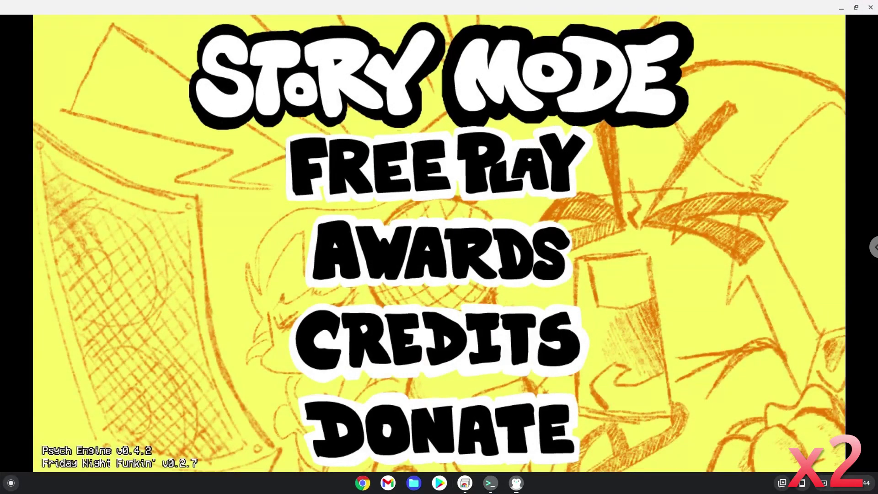
# Enter Story Mode, browse through the available weeks, and start Week 1 on Normal difficulty
pyautogui.press('Return')
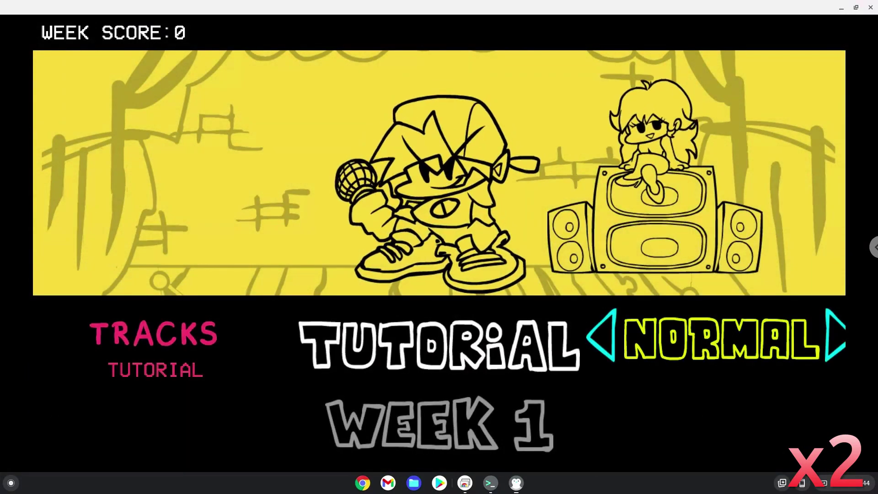
pyautogui.press('Down')
pyautogui.press('Down')
pyautogui.press('Down')
pyautogui.press('Down')
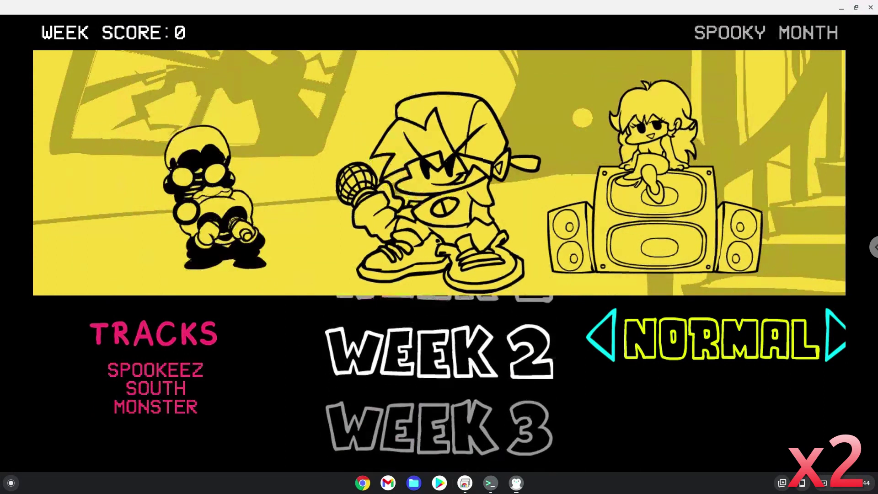
pyautogui.press('Down')
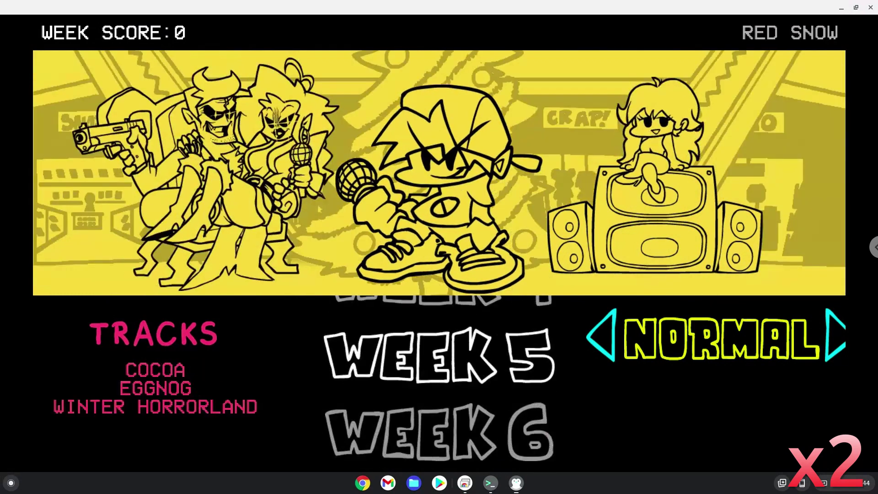
pyautogui.press('Down')
pyautogui.press('Up')
pyautogui.press('Up')
pyautogui.press('Up')
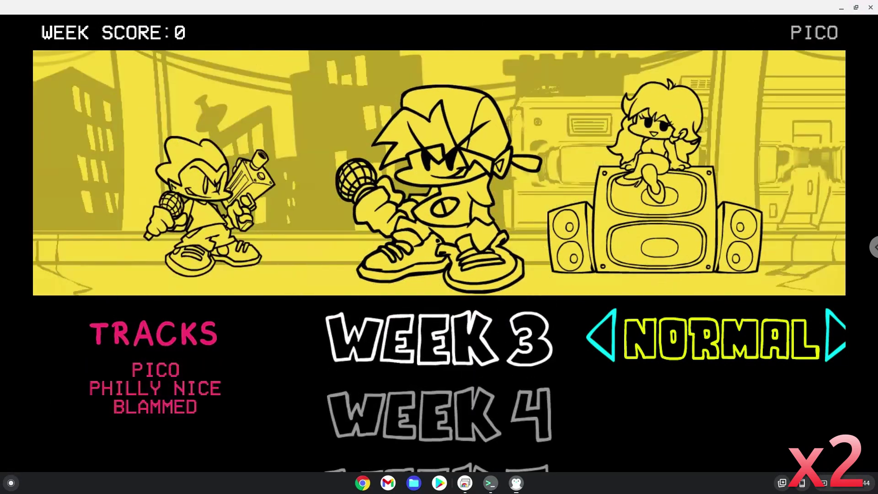
pyautogui.press('Up')
pyautogui.press('Up')
pyautogui.press('Return')
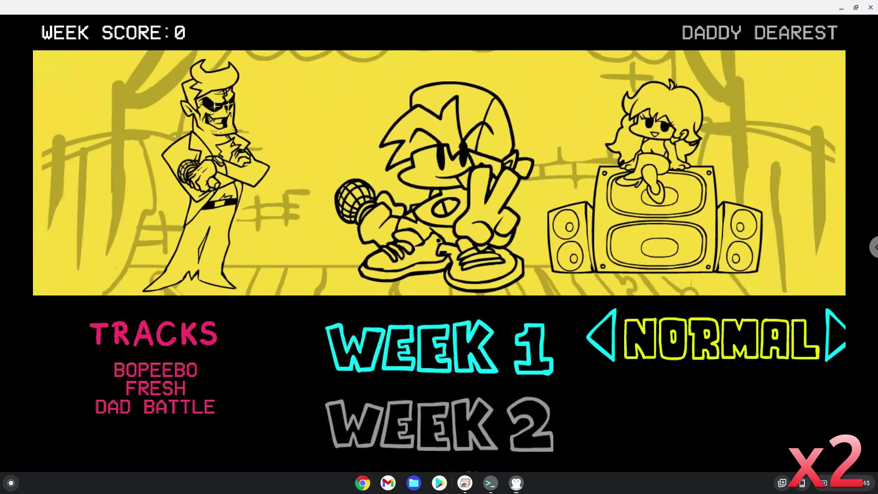